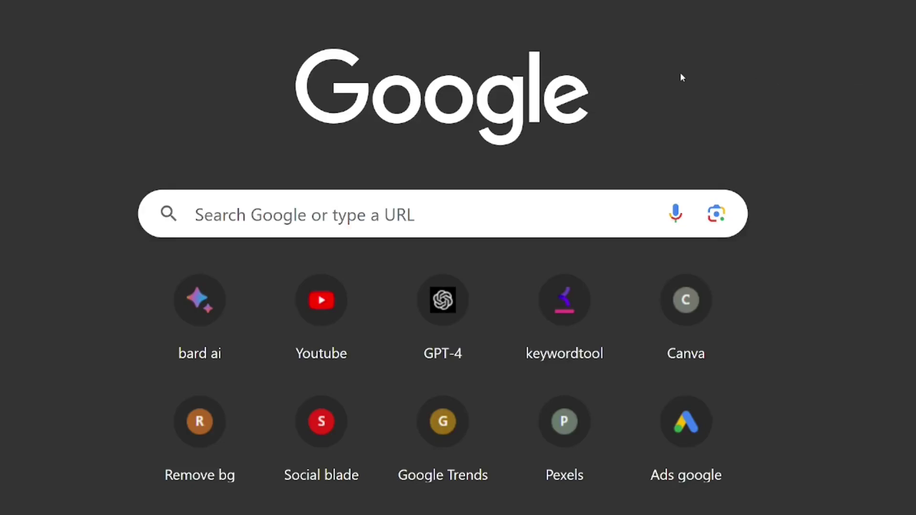
Step: Search Google for 'stripe' and go to the stripe.com result
click(381, 215)
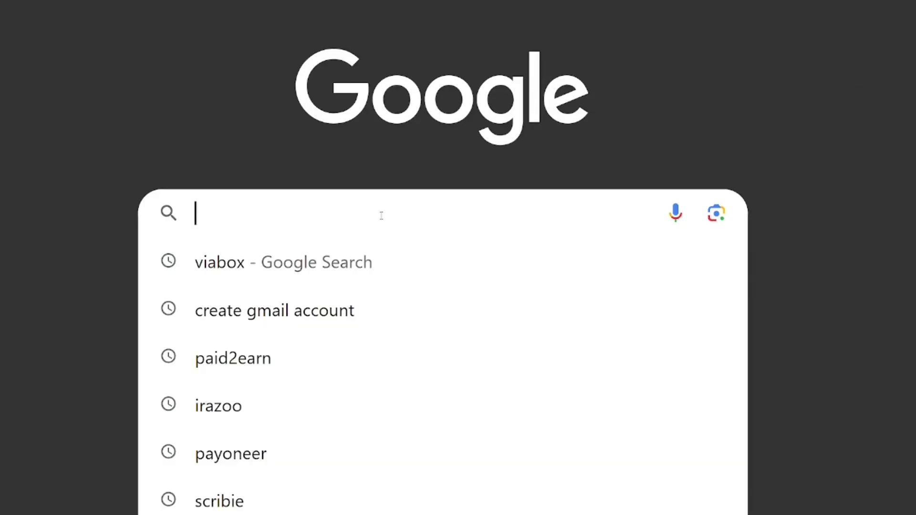
text(stripe)
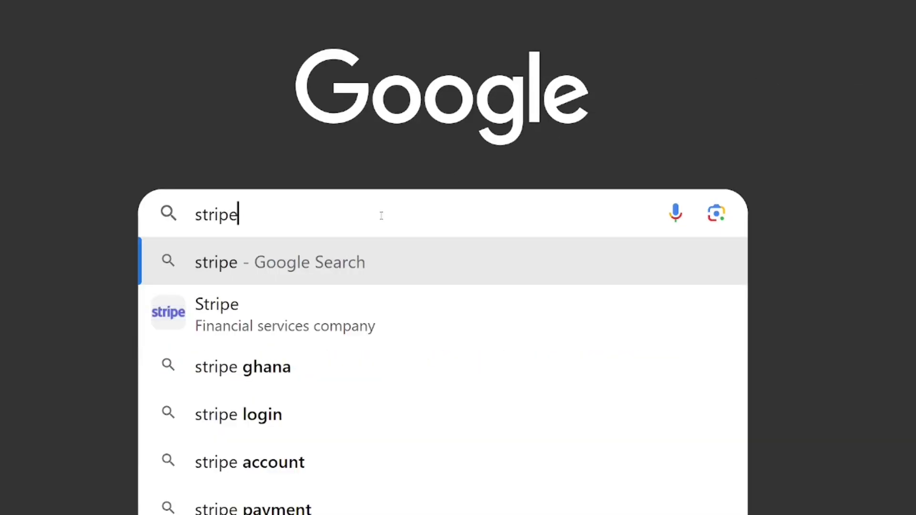
key(Return)
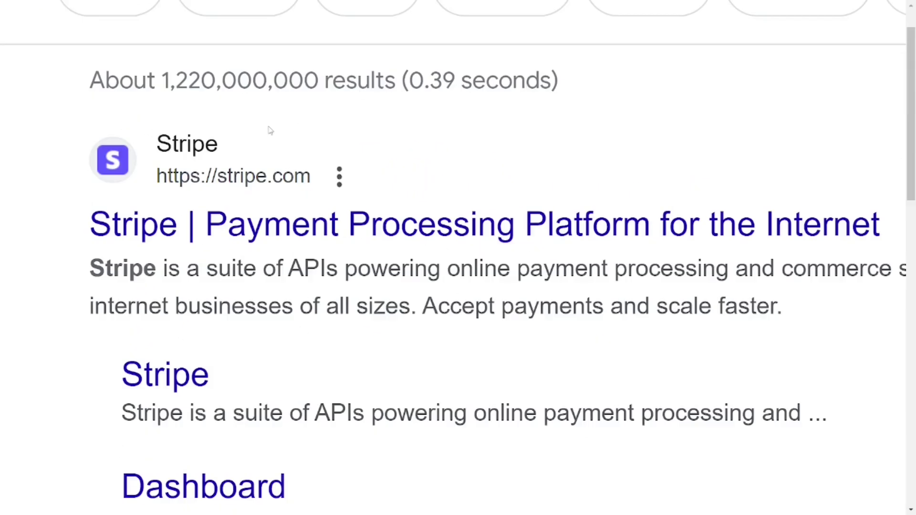
click(190, 158)
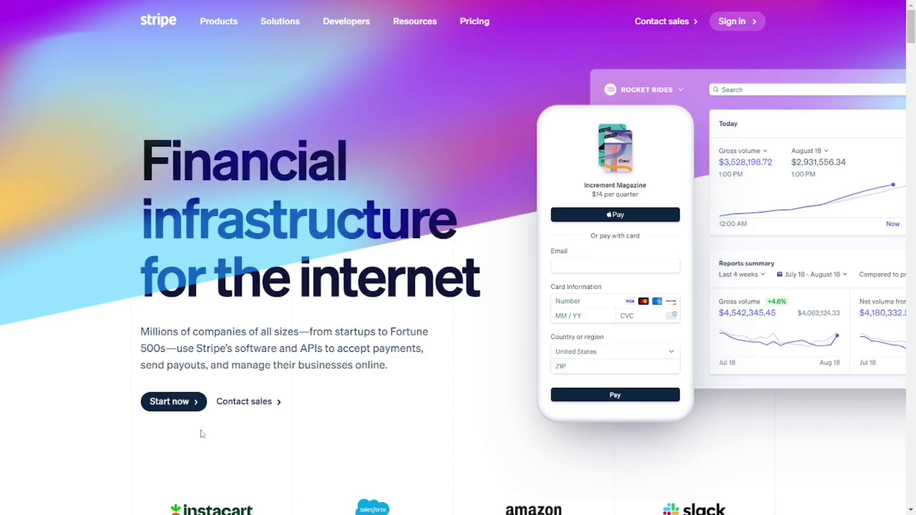
Step: Scroll to the homepage hero and choose Start now to reach 'Create your Stripe account'
scroll(202, 434, up, 6)
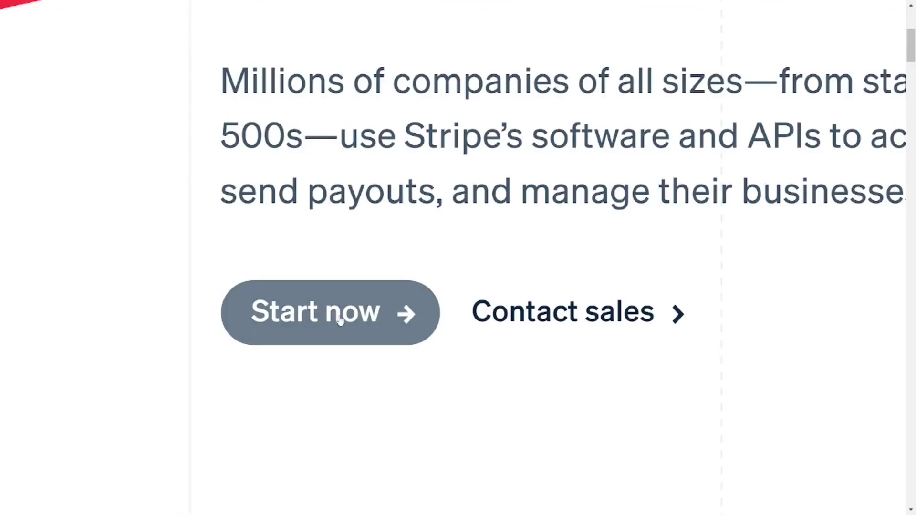
click(343, 330)
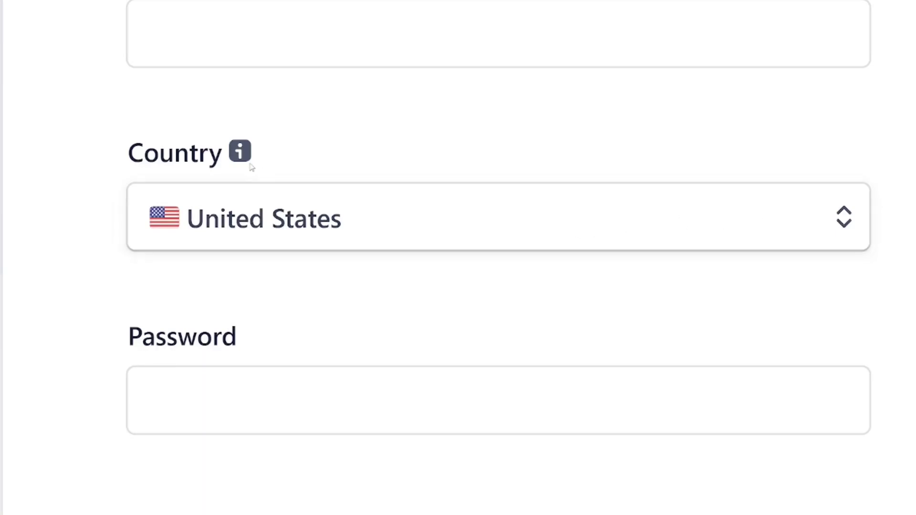
Step: Read and highlight the Country help explanation, then scroll down the sign-up form
mouse_move(240, 159)
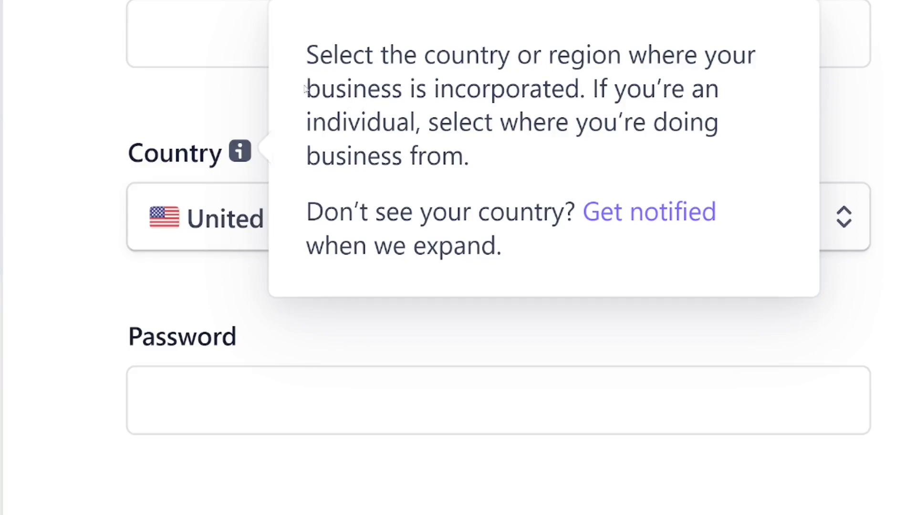
drag(307, 88, 588, 79)
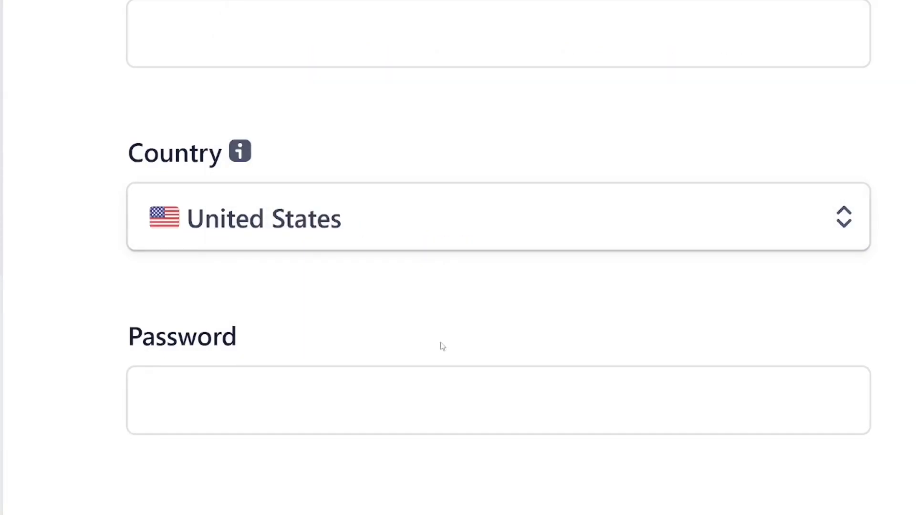
scroll(537, 330, down, 4)
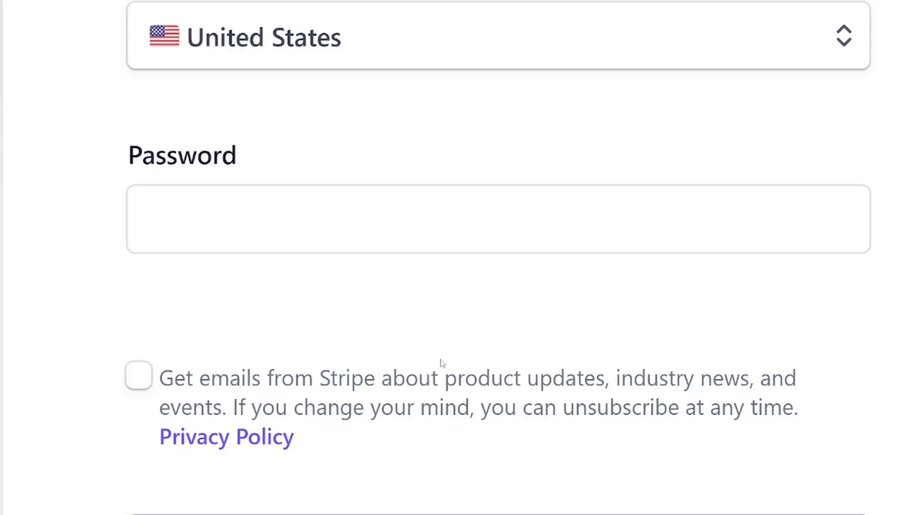
scroll(442, 362, down, 3)
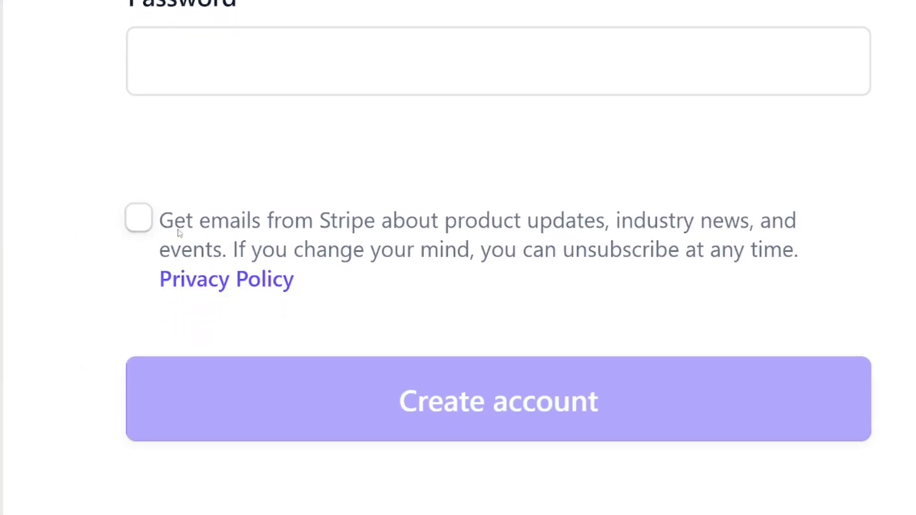
scroll(633, 408, down, 2)
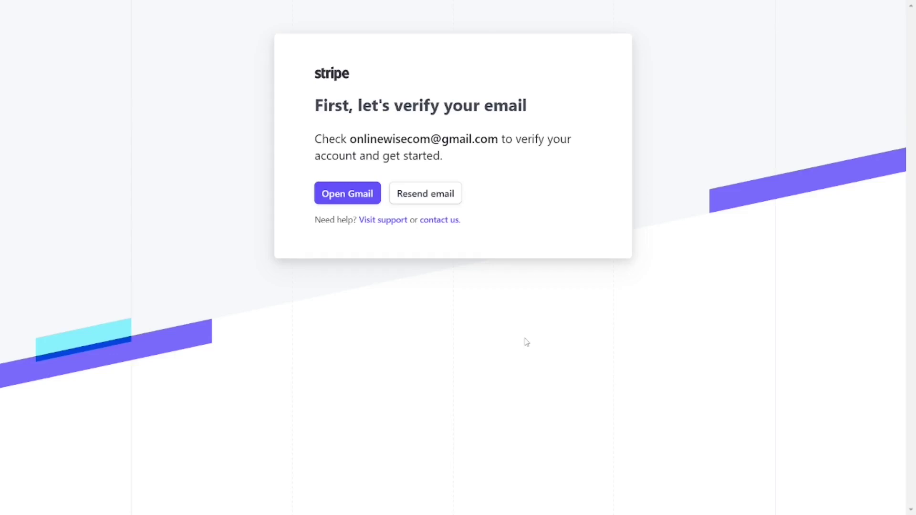
drag(508, 105, 394, 106)
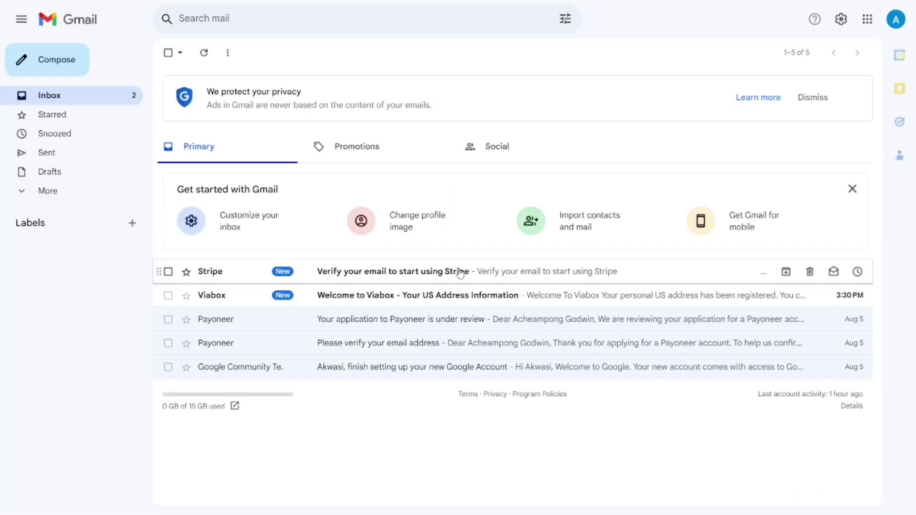
Step: Verify the account email from Stripe's 'Verify your email' message in Gmail
click(460, 268)
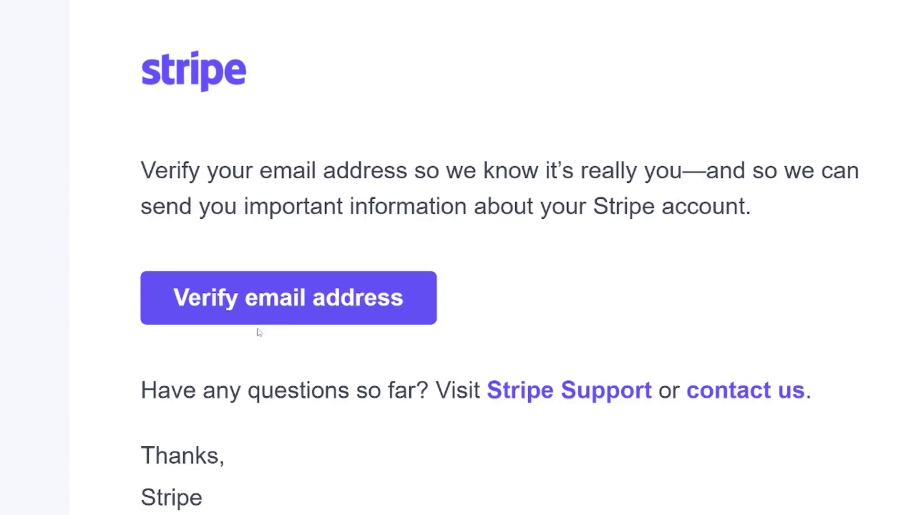
click(302, 299)
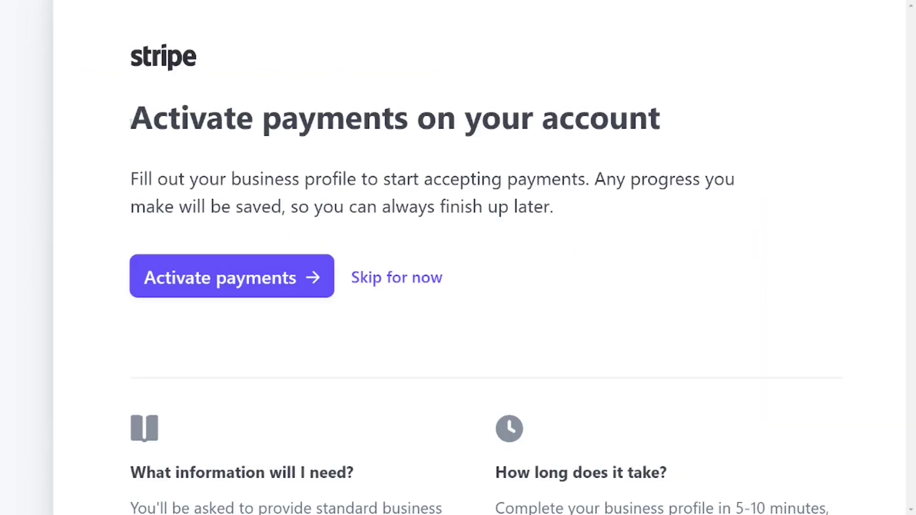
drag(131, 123, 681, 123)
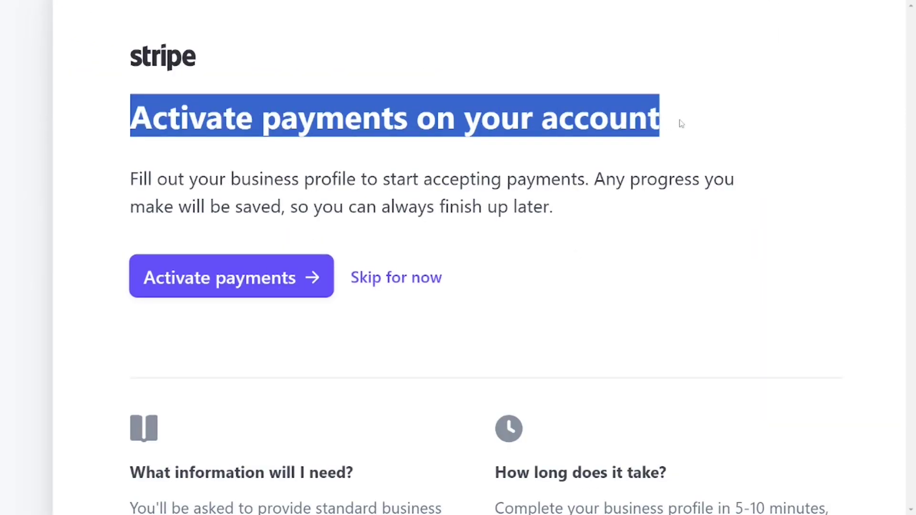
click(246, 181)
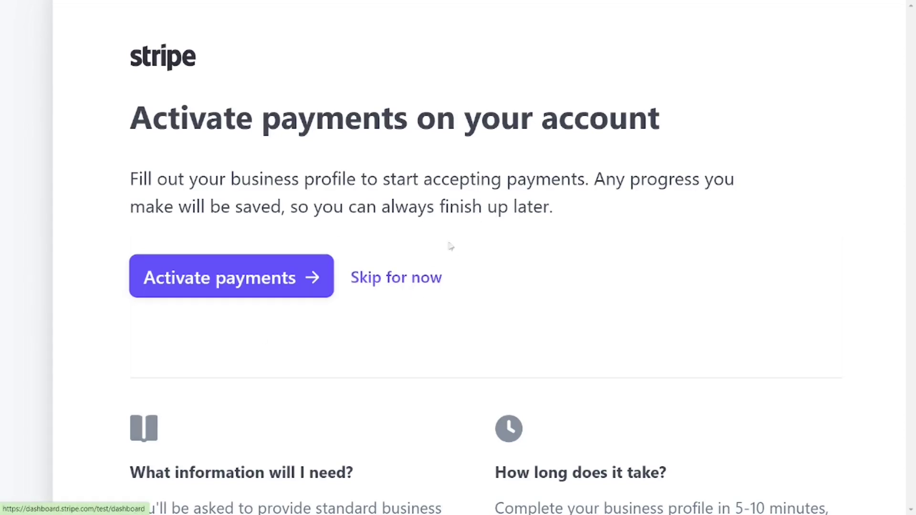
Step: Skip payment activation and scroll the Home dashboard to the Today section
click(406, 282)
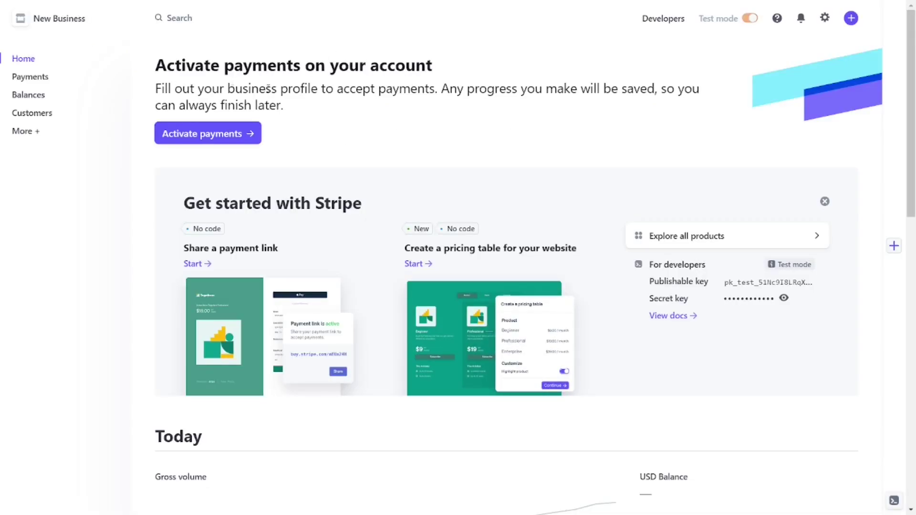
scroll(234, 131, down, 8)
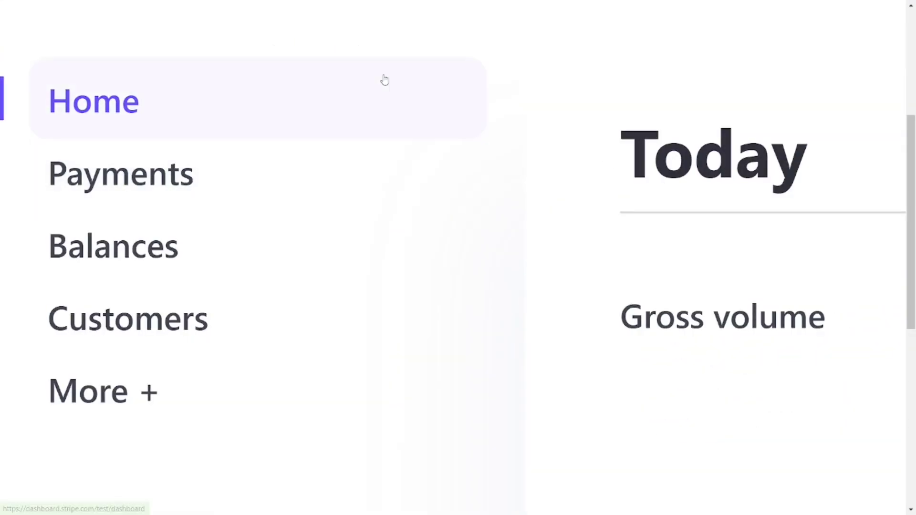
Step: Browse the Payments page's collection options, then show the All transactions list
click(144, 186)
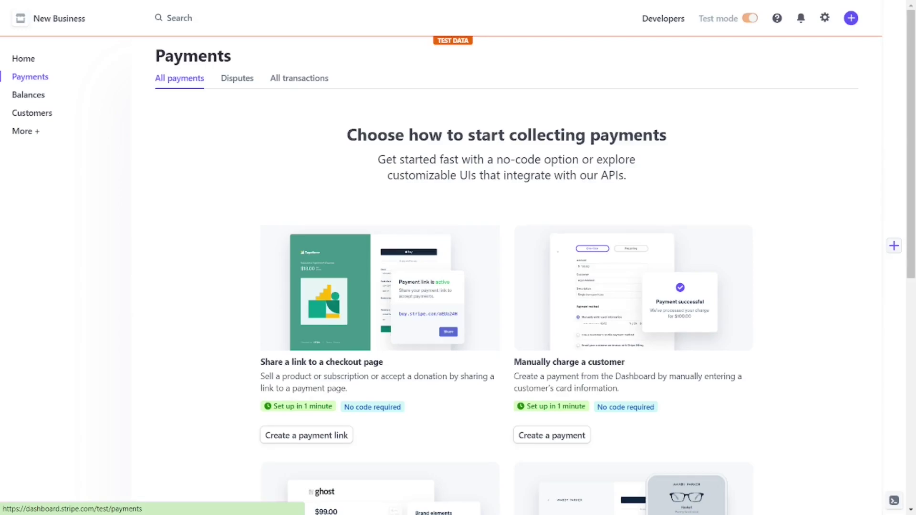
scroll(505, 286, down, 3)
scroll(505, 286, up, 3)
scroll(506, 287, down, 7)
scroll(506, 286, up, 5)
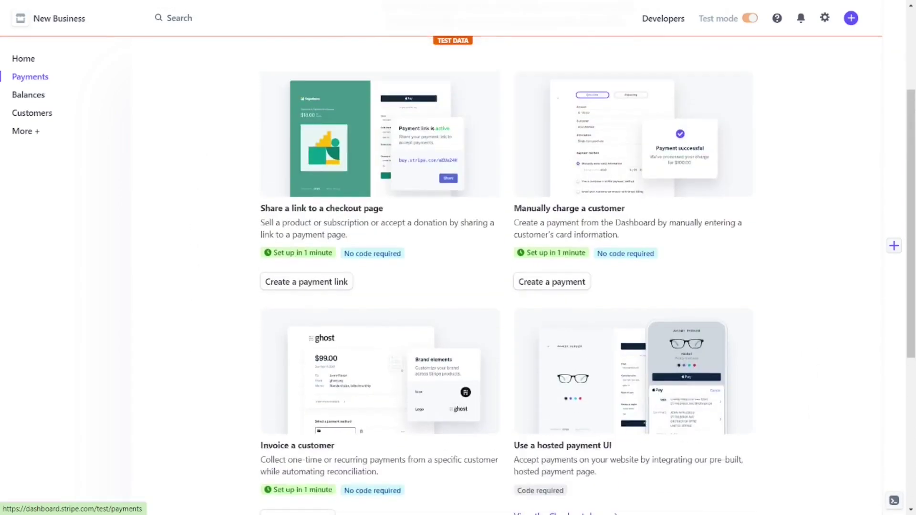
scroll(506, 286, up, 2)
click(299, 78)
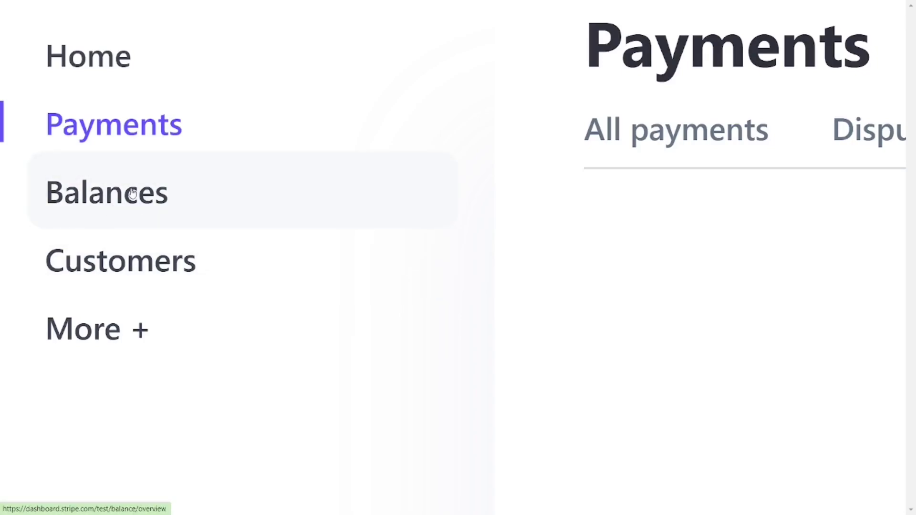
Step: Go to Balances and review the $0.00 USD balance, upcoming and completed payouts
click(133, 193)
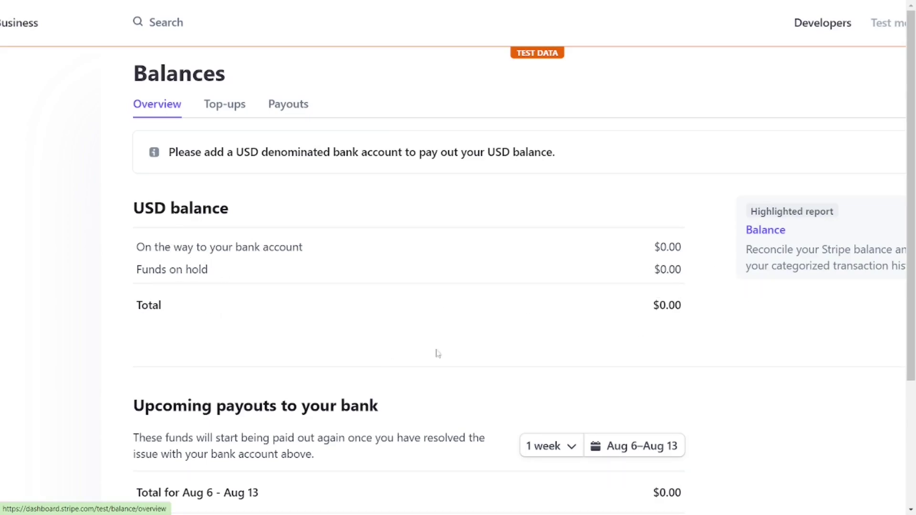
scroll(760, 393, down, 5)
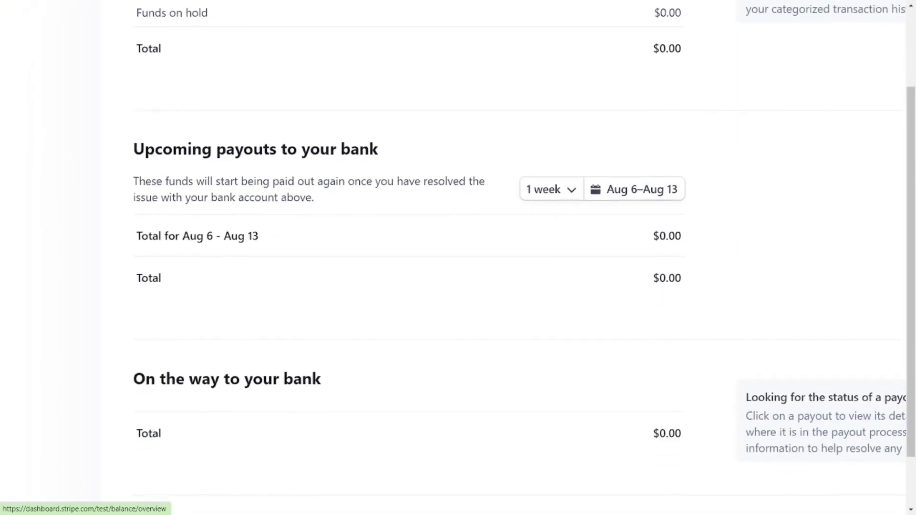
scroll(582, 467, down, 3)
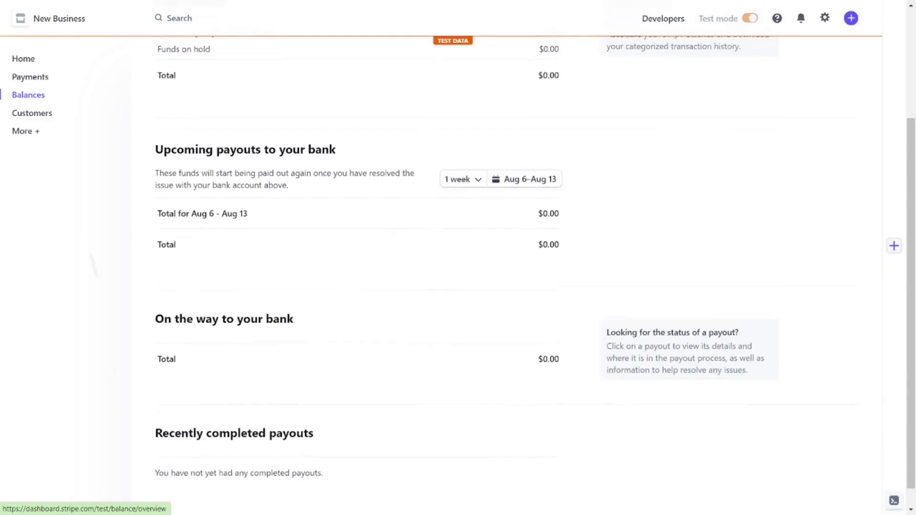
scroll(458, 258, up, 1)
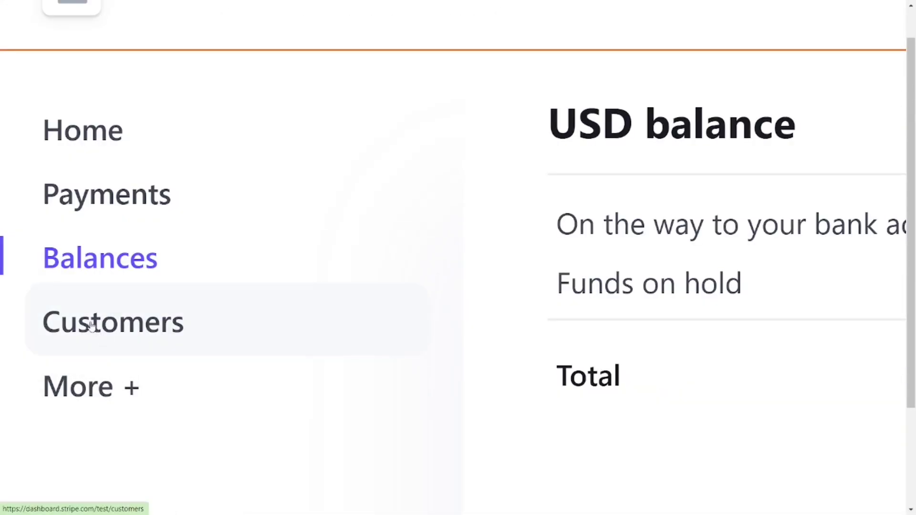
Step: Go to Customers from the sidebar, showing 0 test customers
click(110, 346)
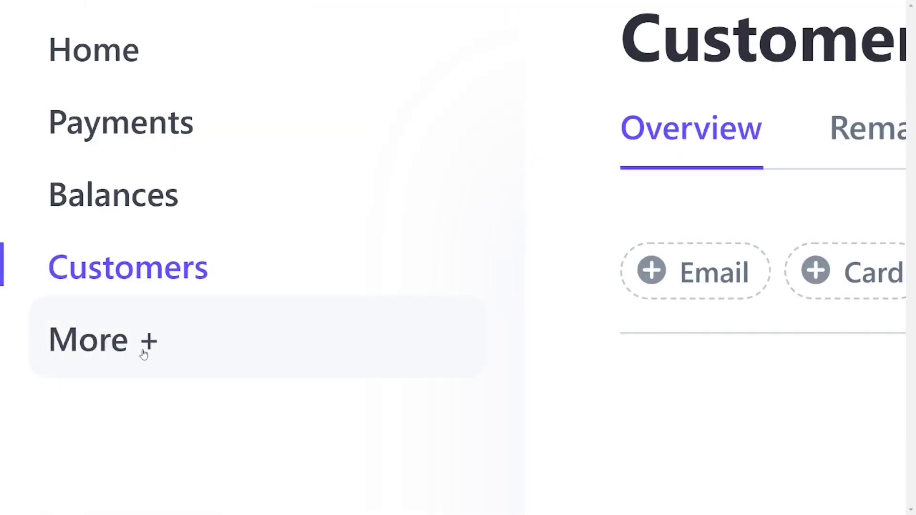
click(144, 353)
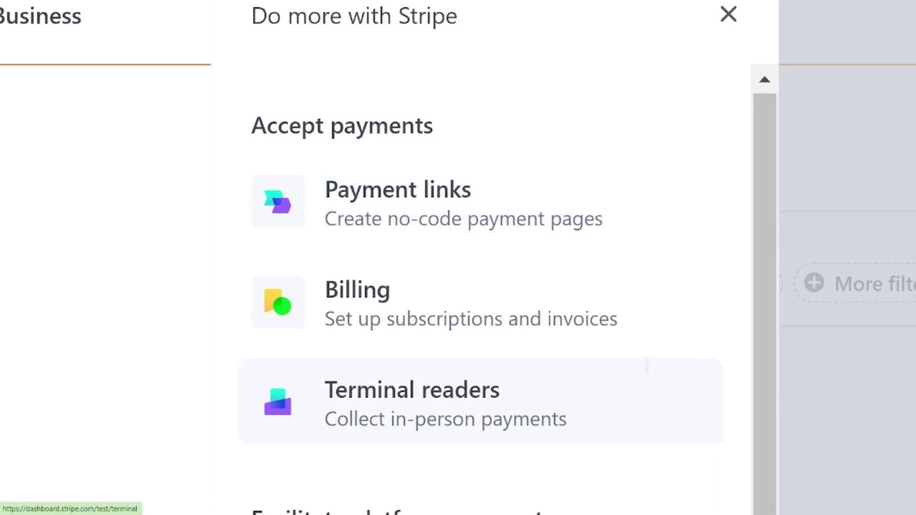
scroll(646, 368, down, 4)
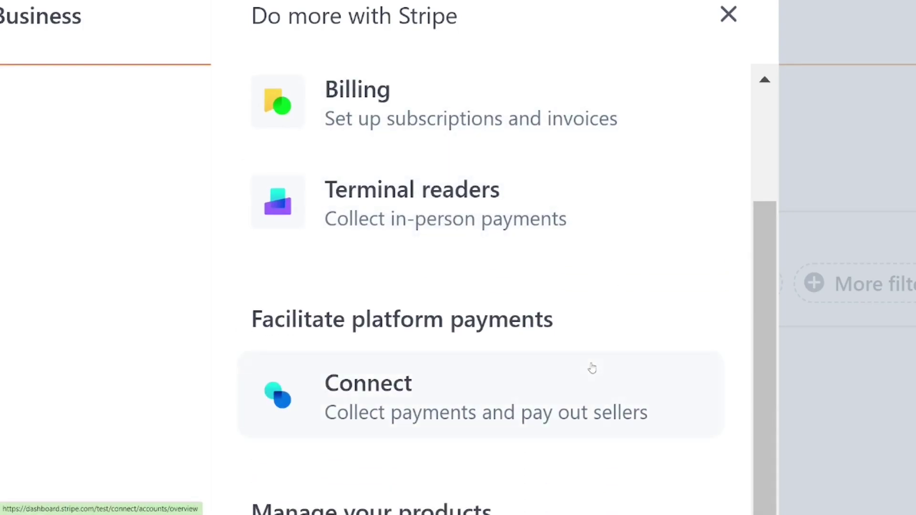
scroll(592, 368, down, 4)
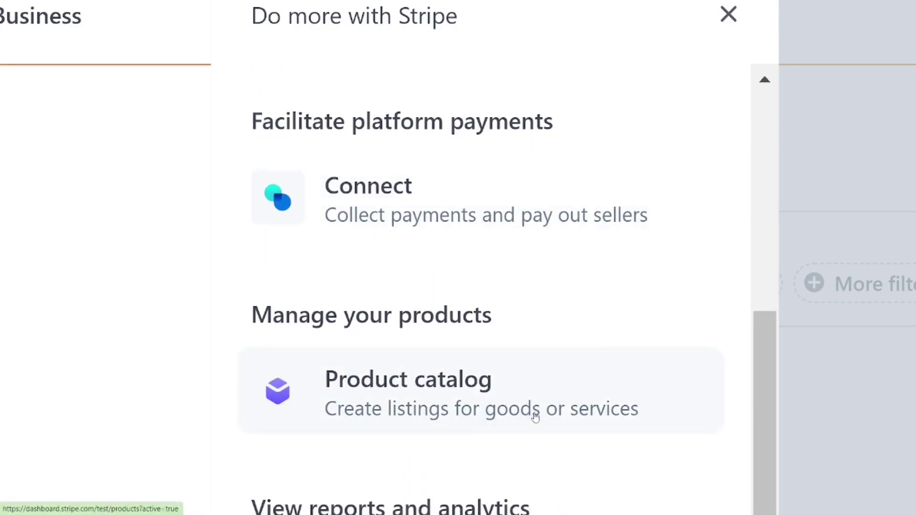
scroll(482, 392, down, 5)
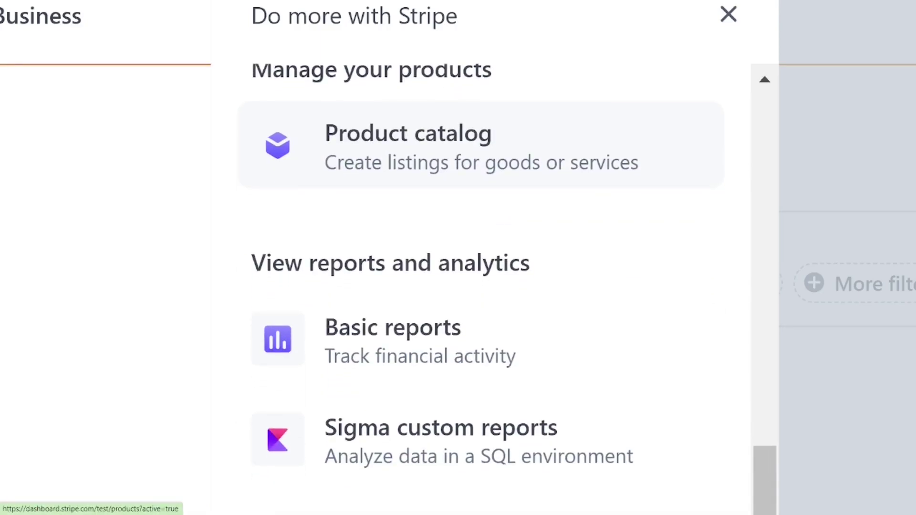
scroll(482, 339, down, 7)
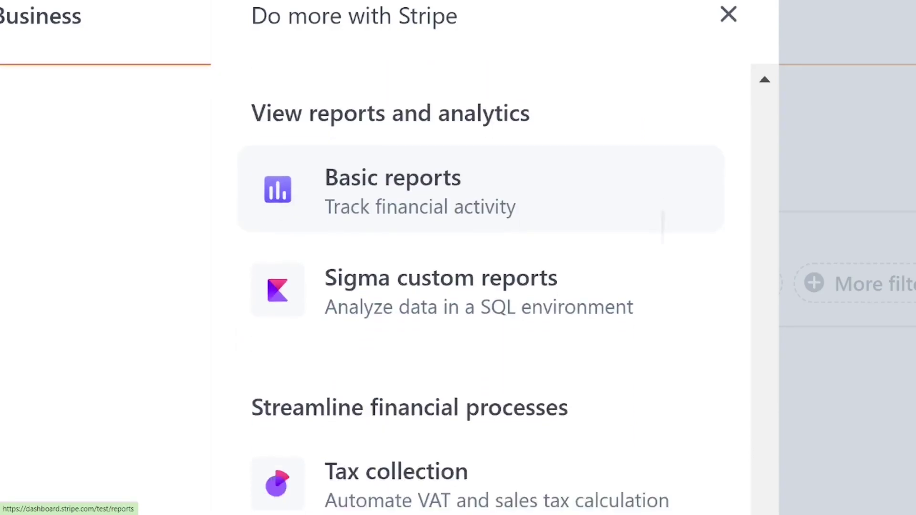
scroll(482, 286, down, 4)
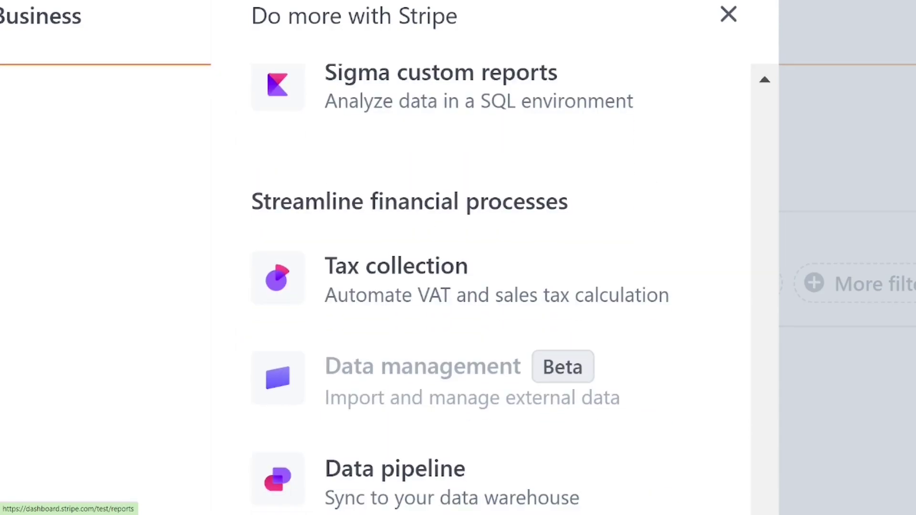
scroll(577, 209, down, 10)
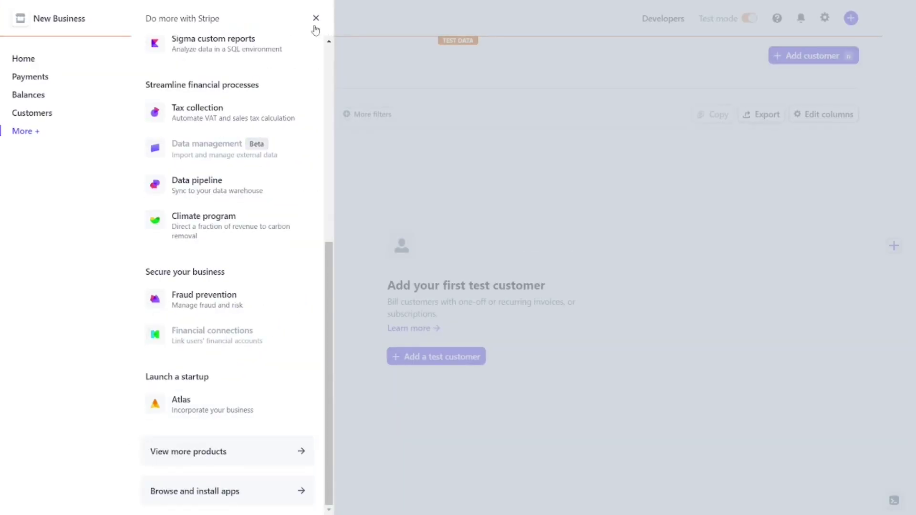
click(421, 175)
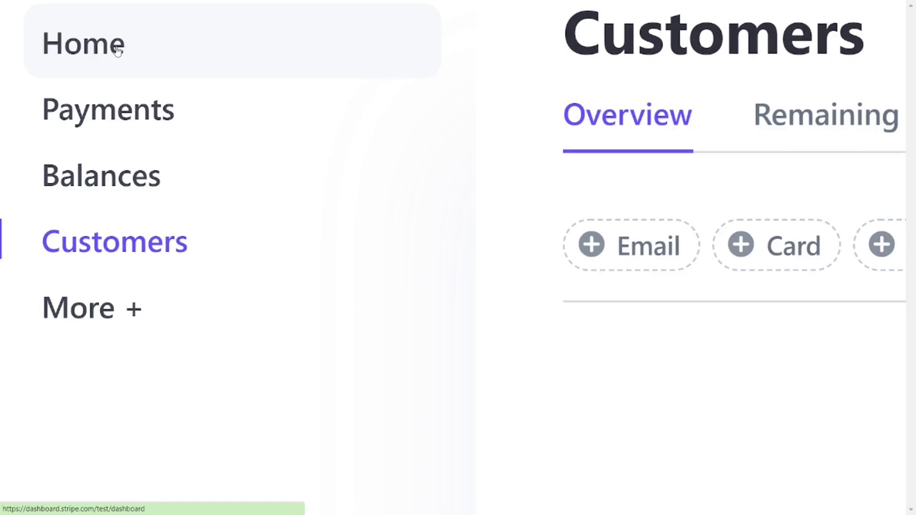
Step: Return to the Home dashboard with its Activate payments prompt
click(227, 71)
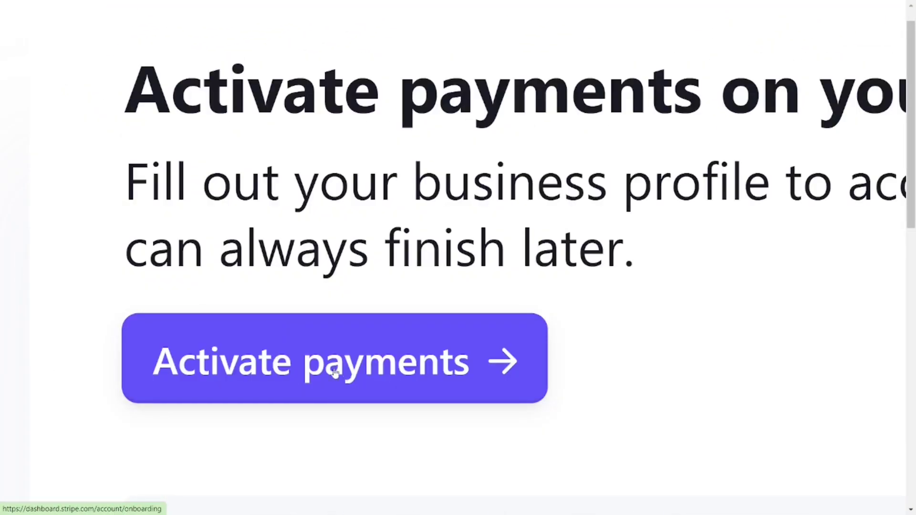
Step: Start Activate payments, reaching the Business type form with United States and Individual
click(357, 376)
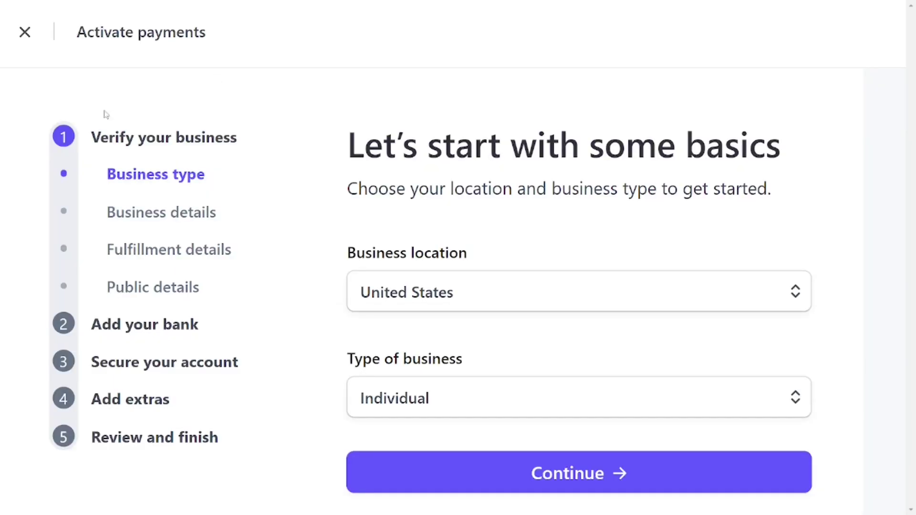